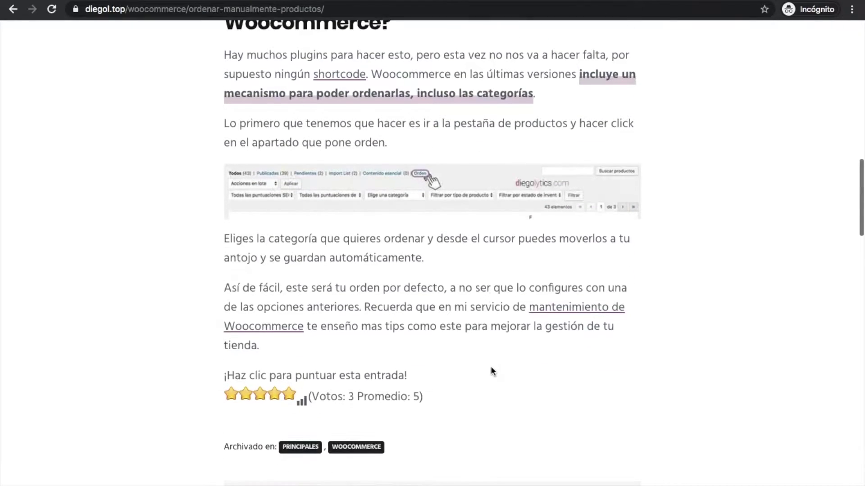
Examine the products and their listed order in the WooCommerce product administration list.
{"action": "scroll", "coordinate": [490, 366], "scroll_direction": "up", "scroll_amount": 20}
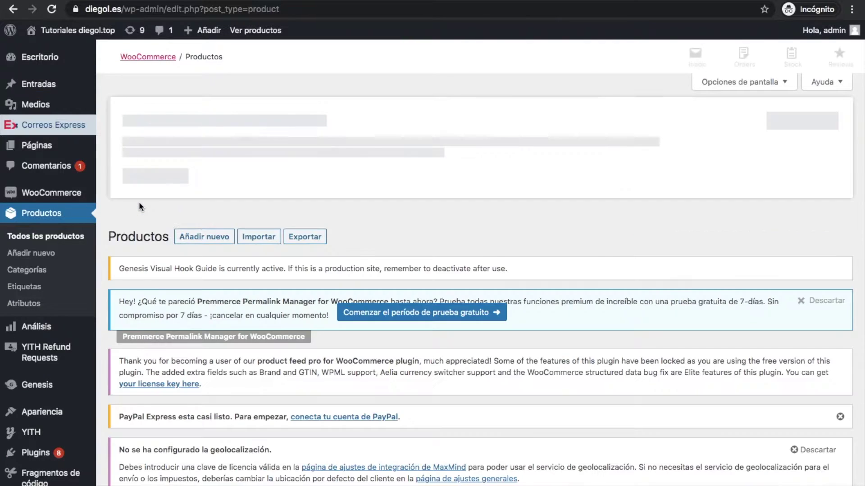
{"action": "scroll", "coordinate": [338, 299], "scroll_direction": "down", "scroll_amount": 1}
{"action": "scroll", "coordinate": [338, 299], "scroll_direction": "down", "scroll_amount": 5}
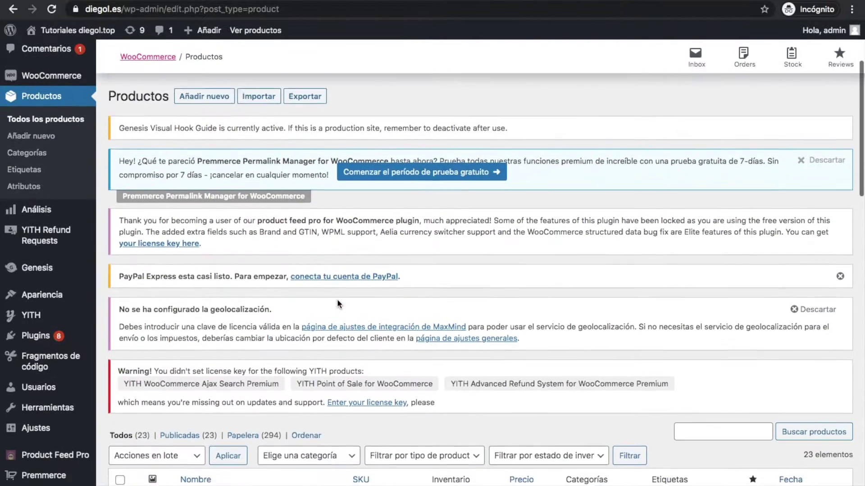
{"action": "scroll", "coordinate": [338, 300], "scroll_direction": "down", "scroll_amount": 3}
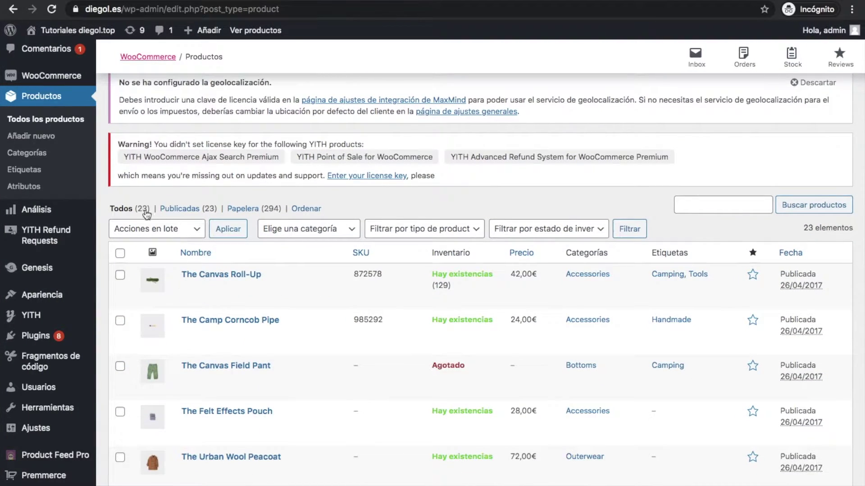
{"action": "mouse_move", "coordinate": [233, 292]}
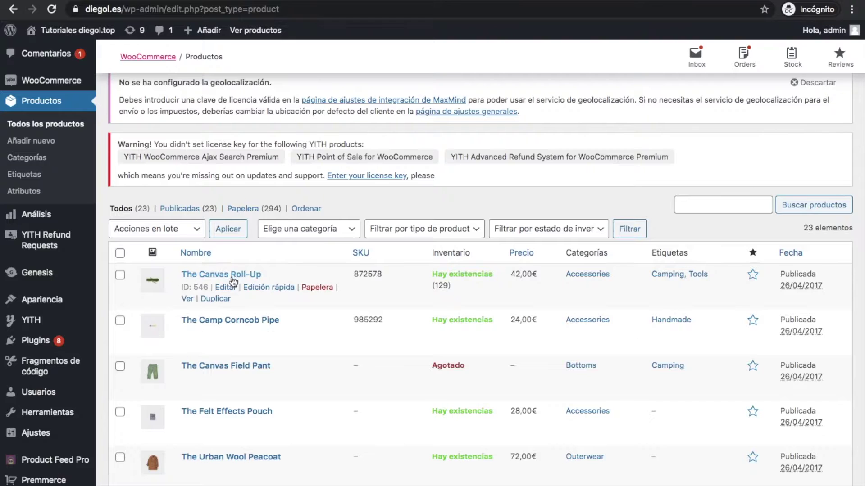
{"action": "scroll", "coordinate": [232, 362], "scroll_direction": "down", "scroll_amount": 7}
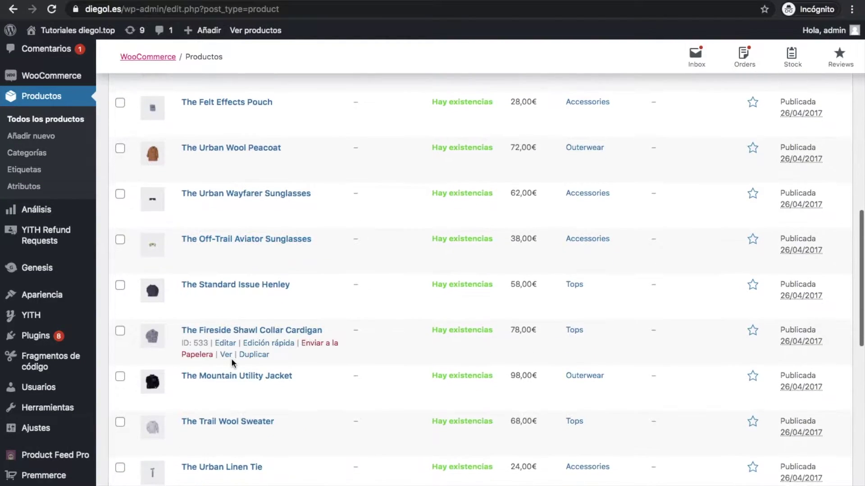
{"action": "scroll", "coordinate": [233, 363], "scroll_direction": "up", "scroll_amount": 7}
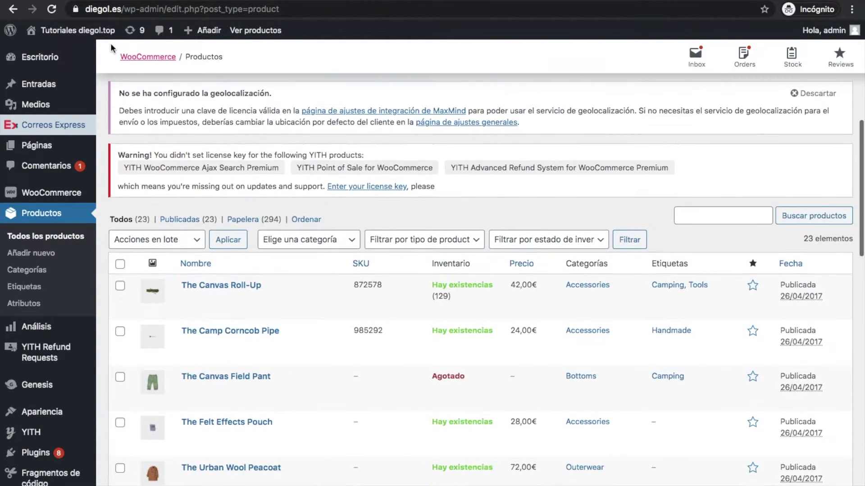
{"action": "right_click", "coordinate": [98, 32]}
{"action": "key", "text": "Escape"}
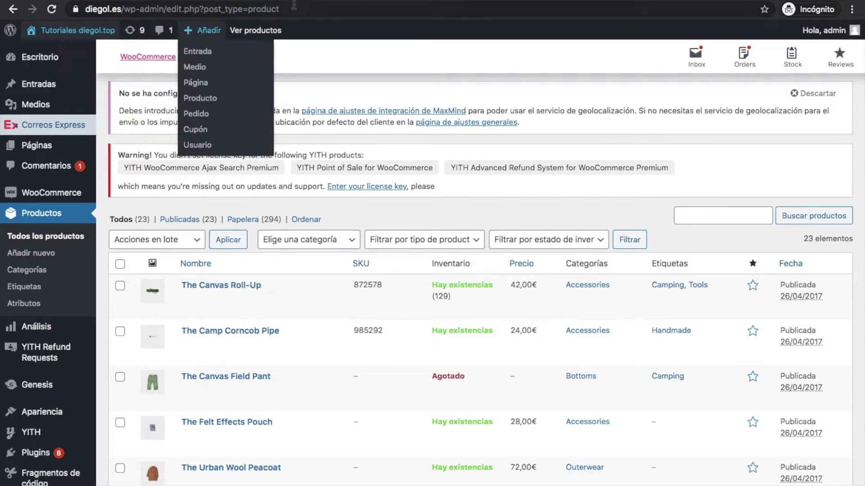
{"action": "left_click", "coordinate": [333, 3]}
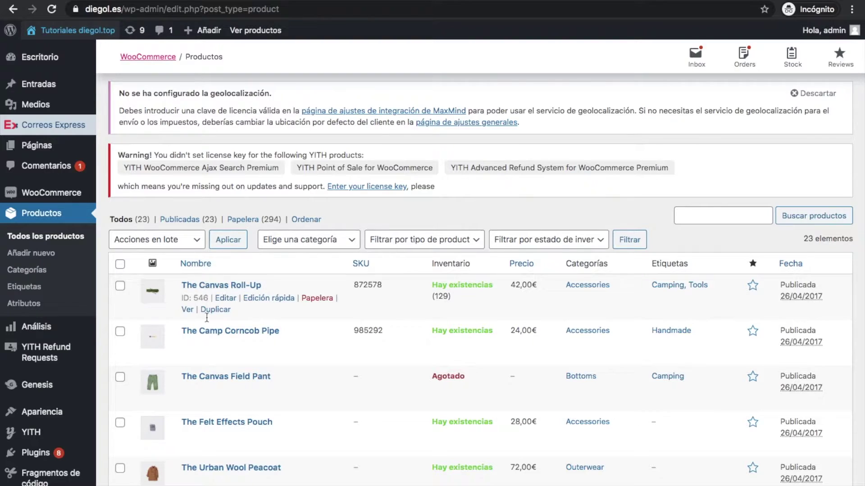
{"action": "scroll", "coordinate": [214, 346], "scroll_direction": "down", "scroll_amount": 4}
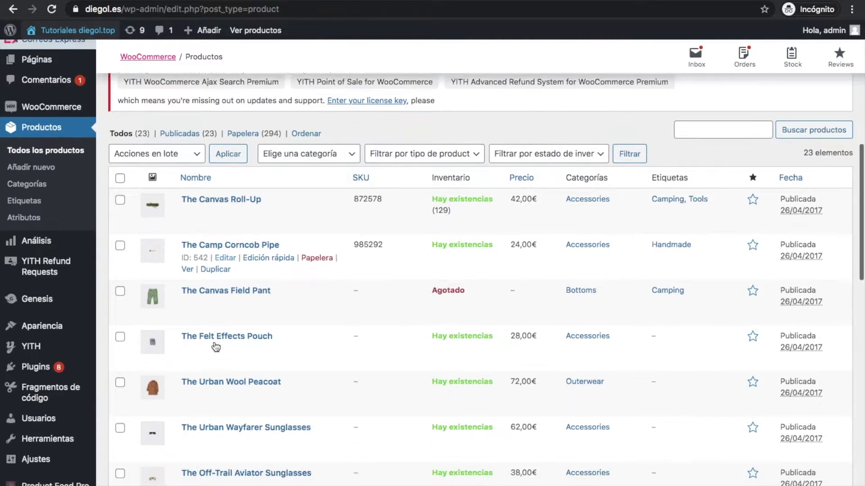
{"action": "scroll", "coordinate": [215, 345], "scroll_direction": "down", "scroll_amount": 1}
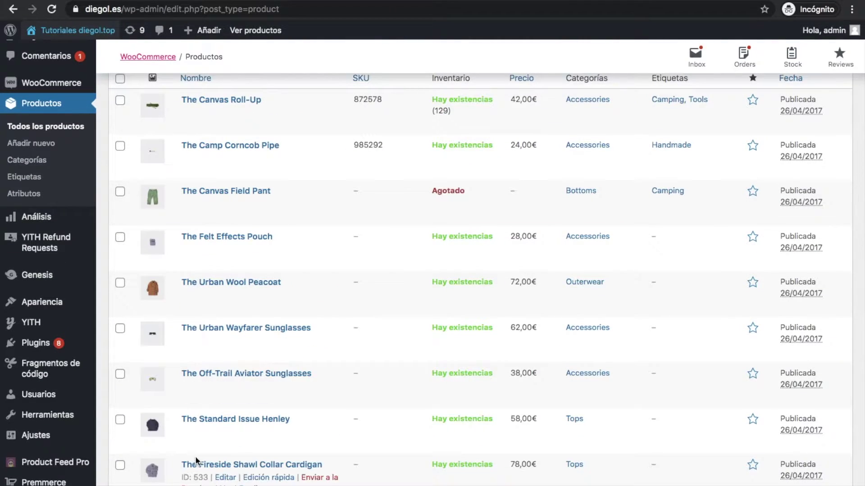
{"action": "scroll", "coordinate": [193, 406], "scroll_direction": "up", "scroll_amount": 5}
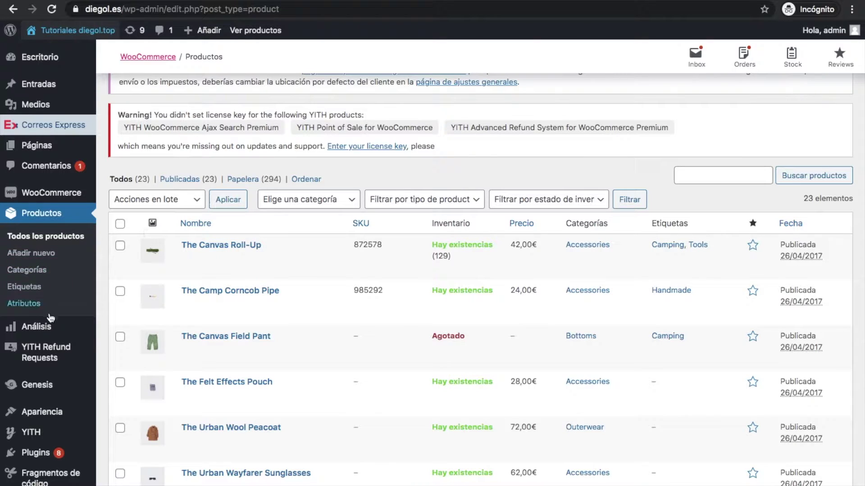
Open the theme customizer from the appearance options in a separate browser tab and switch to it.
{"action": "scroll", "coordinate": [51, 318], "scroll_direction": "down", "scroll_amount": 1}
{"action": "mouse_move", "coordinate": [54, 368]}
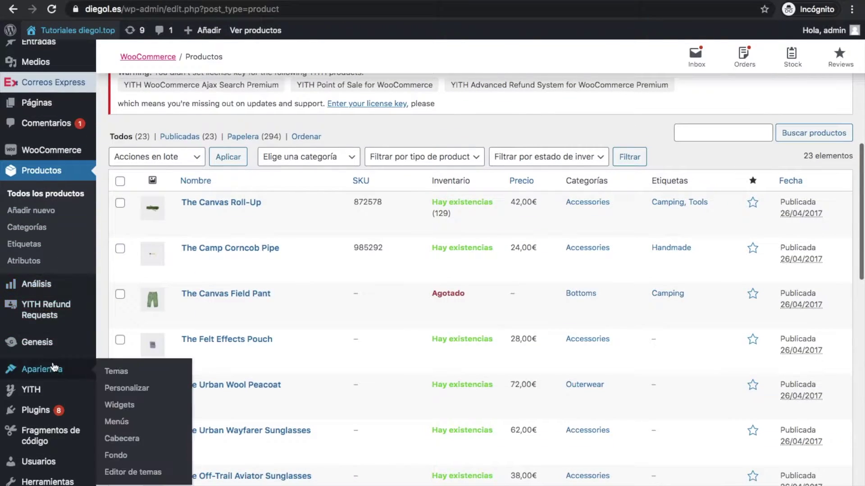
{"action": "right_click", "coordinate": [112, 390]}
{"action": "left_click", "coordinate": [130, 390]}
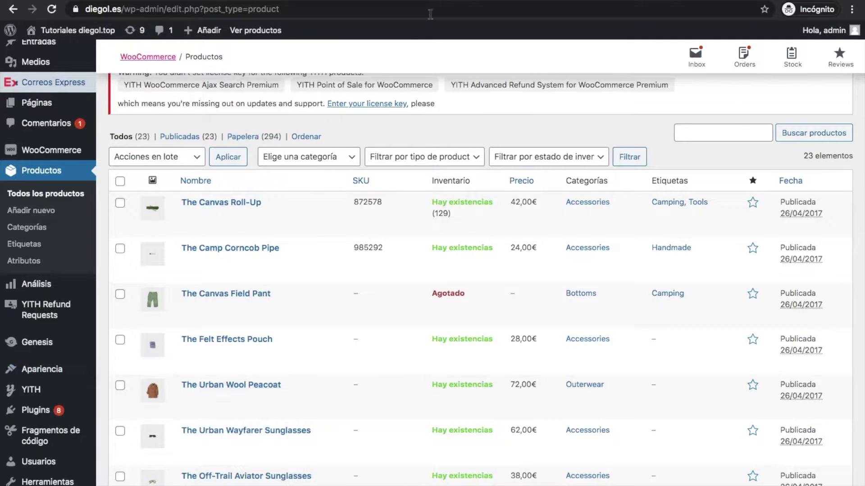
{"action": "key", "text": "ctrl+Tab"}
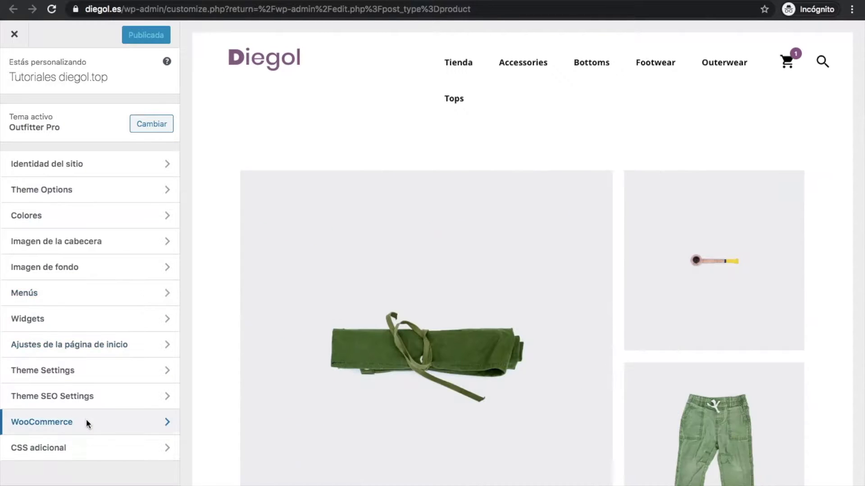
Open the WooCommerce Catálogo de productos settings and show the Tienda page in the preview.
{"action": "left_click", "coordinate": [87, 423]}
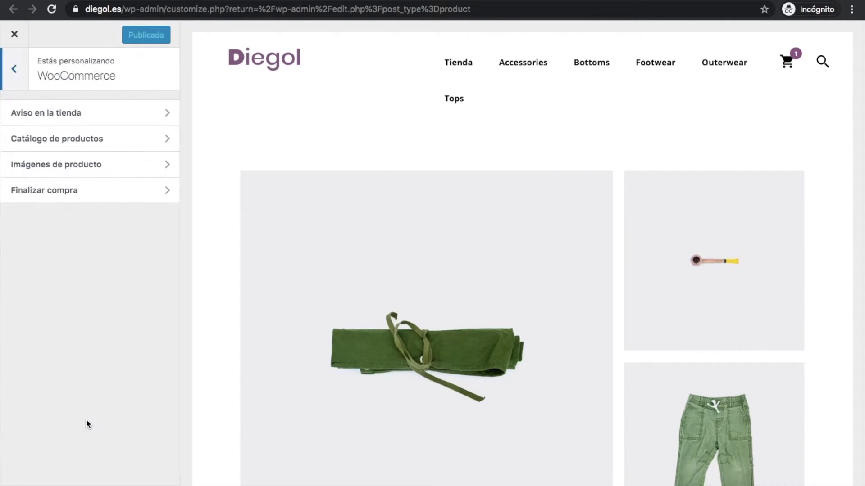
{"action": "left_click", "coordinate": [133, 143]}
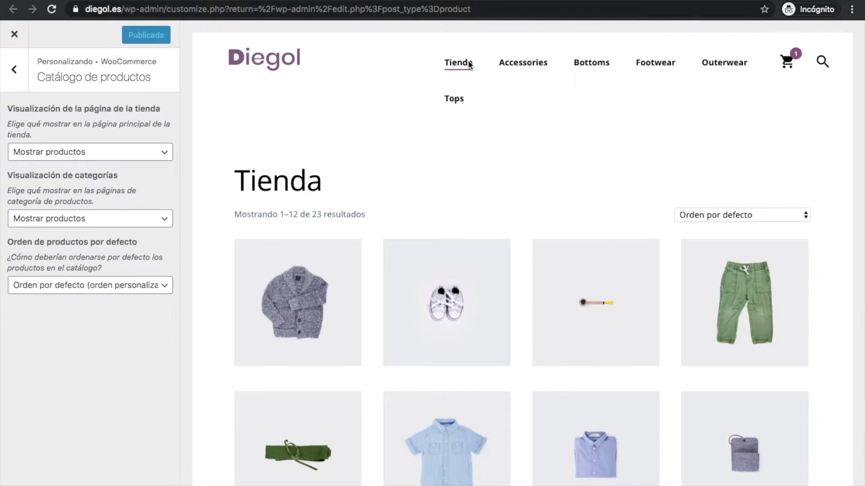
{"action": "left_click", "coordinate": [443, 99]}
Try Popularidad (ventas) and Valoración promedio as the default product order in the shop preview.
{"action": "left_click", "coordinate": [93, 286]}
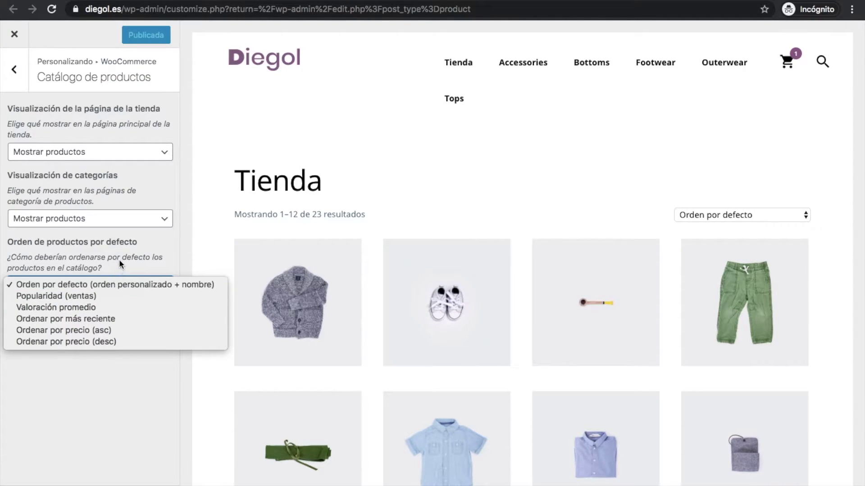
{"action": "left_click", "coordinate": [102, 295]}
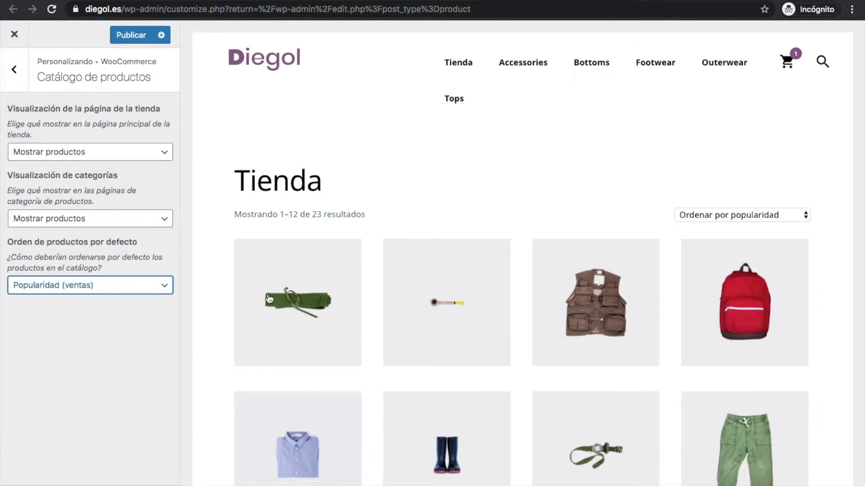
{"action": "mouse_move", "coordinate": [491, 305]}
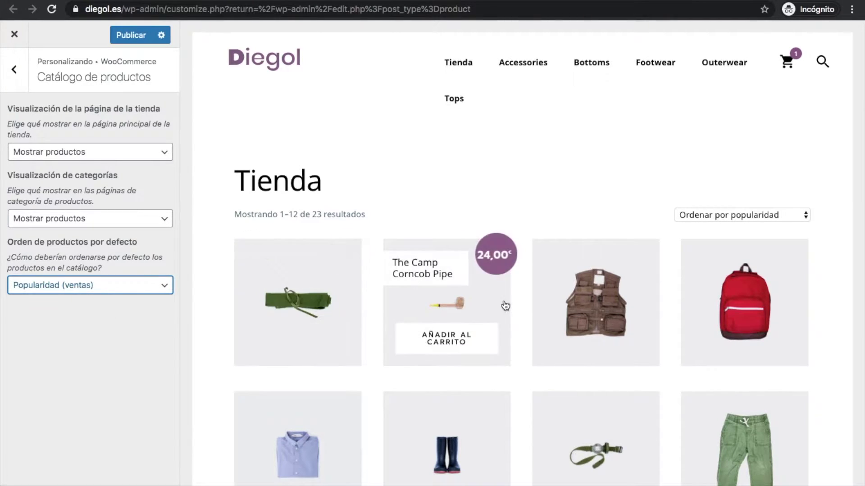
{"action": "left_click", "coordinate": [143, 288]}
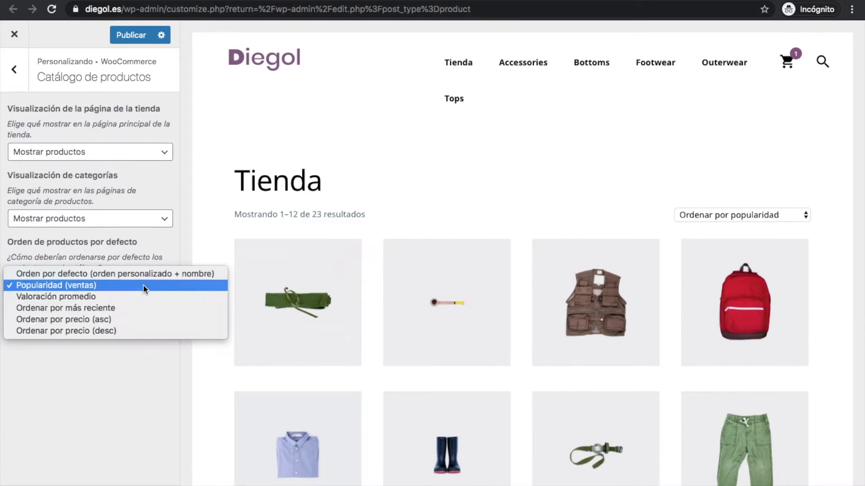
{"action": "left_click", "coordinate": [138, 296]}
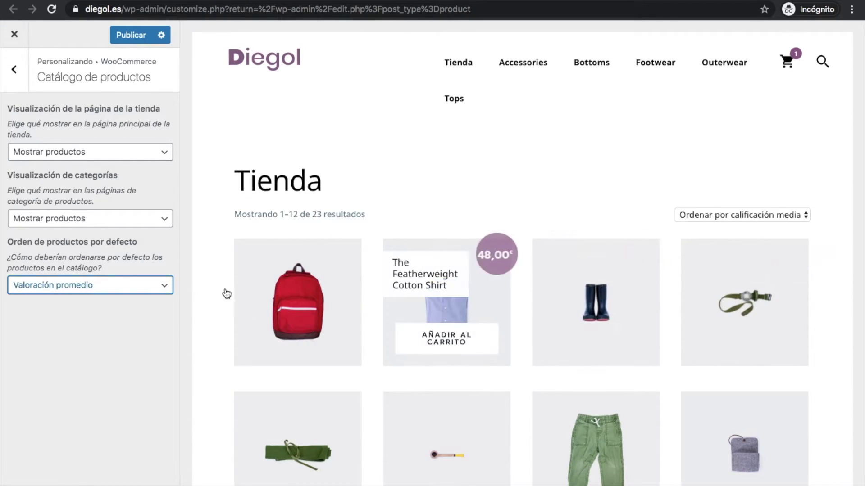
Try Ordenar por más reciente as the default product order and compare it with the admin product list.
{"action": "left_click", "coordinate": [130, 286]}
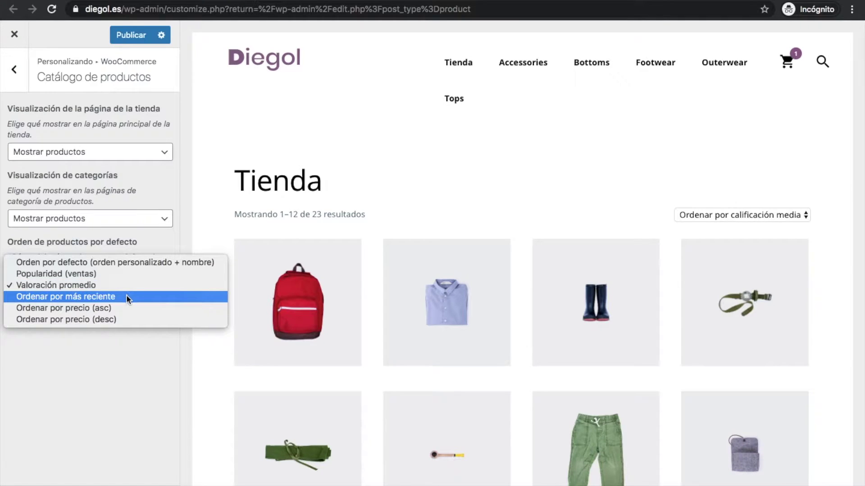
{"action": "left_click", "coordinate": [126, 296]}
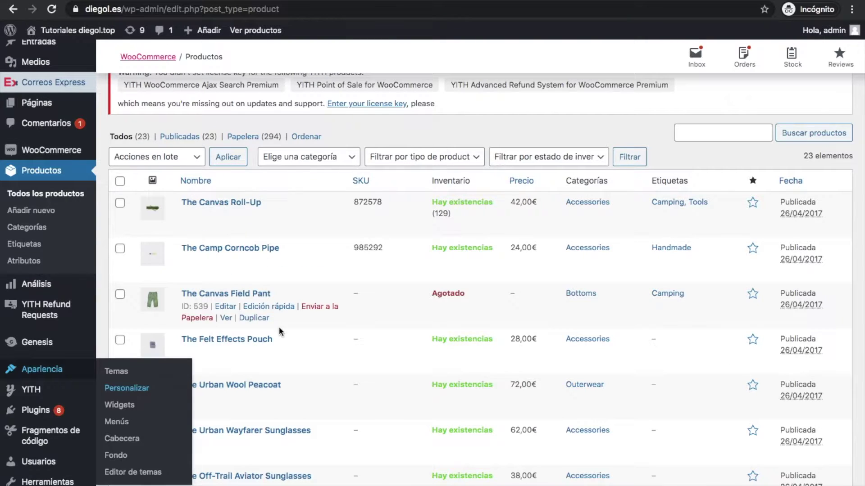
{"action": "scroll", "coordinate": [280, 315], "scroll_direction": "down", "scroll_amount": 6}
{"action": "scroll", "coordinate": [279, 332], "scroll_direction": "up", "scroll_amount": 3}
{"action": "scroll", "coordinate": [279, 332], "scroll_direction": "up", "scroll_amount": 6}
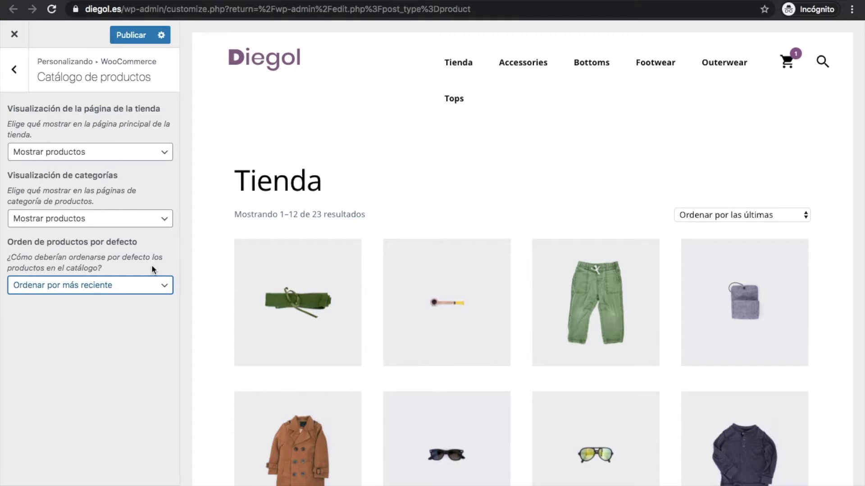
Try Ordenar por precio (asc) and Ordenar por precio (desc) as the default product order in the shop preview.
{"action": "left_click", "coordinate": [146, 284]}
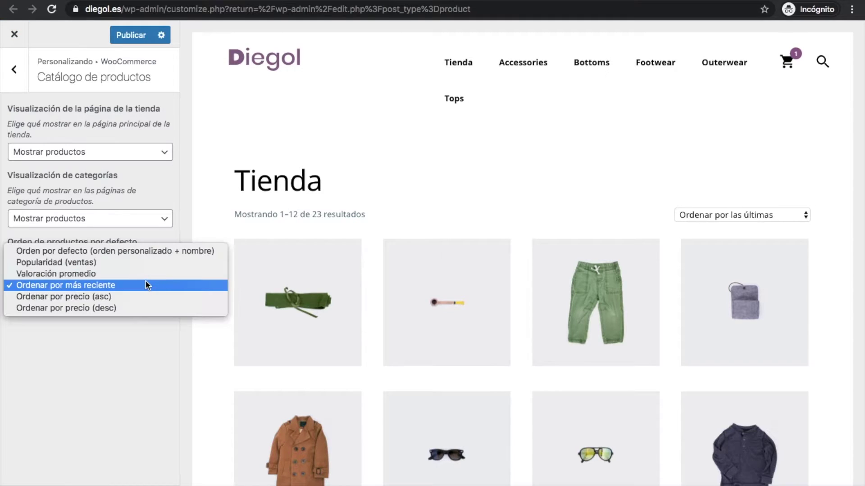
{"action": "left_click", "coordinate": [143, 296]}
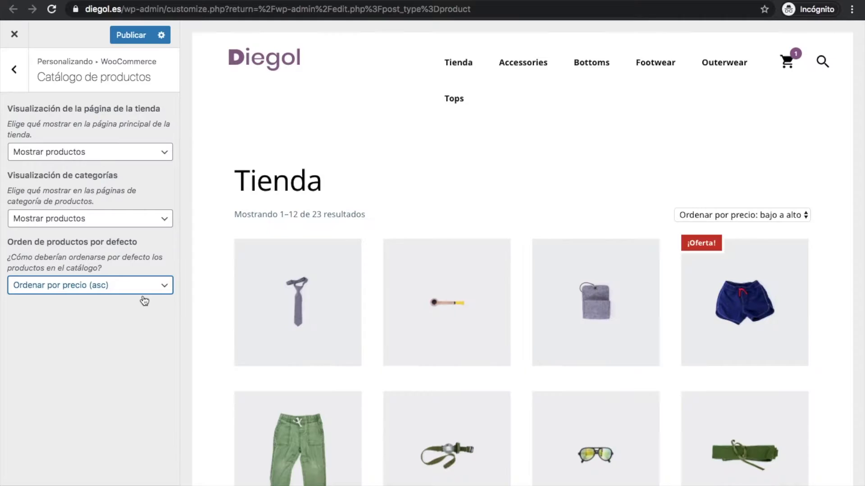
{"action": "mouse_move", "coordinate": [304, 304]}
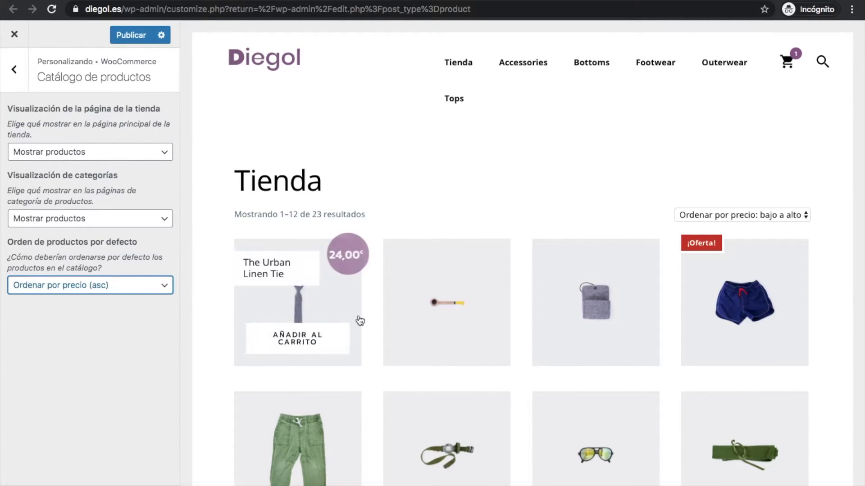
{"action": "scroll", "coordinate": [679, 302], "scroll_direction": "down", "scroll_amount": 2}
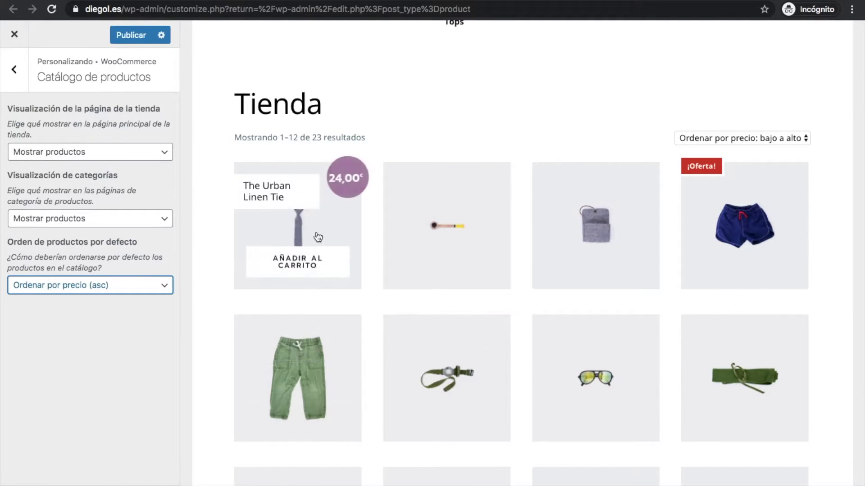
{"action": "left_click", "coordinate": [141, 284]}
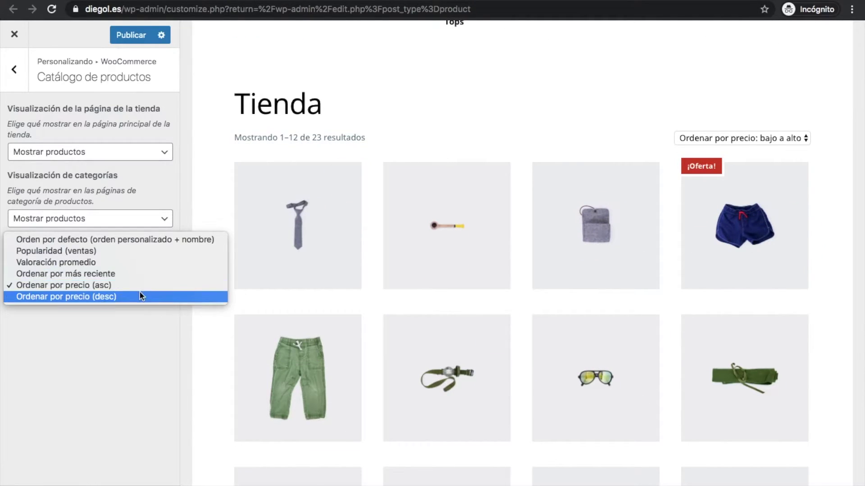
{"action": "left_click", "coordinate": [139, 297]}
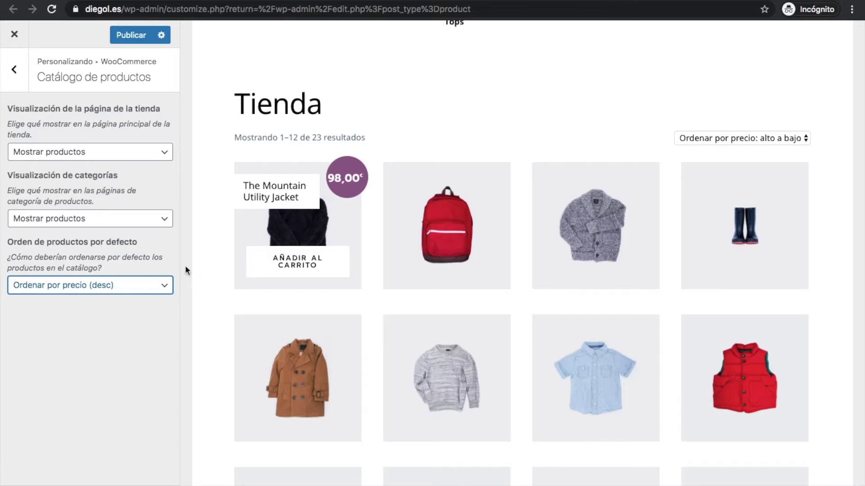
Set the default product order to Orden por defecto (orden personalizado + nombre) and publish the customizer changes.
{"action": "left_click", "coordinate": [119, 288]}
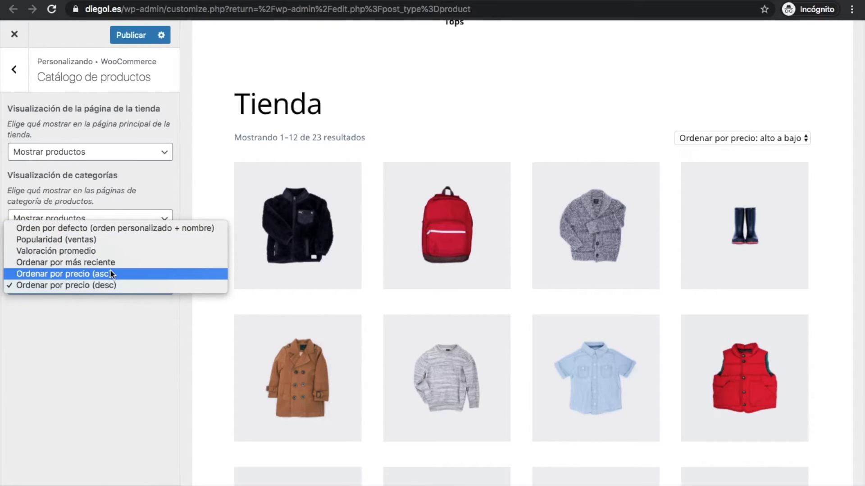
{"action": "left_click", "coordinate": [106, 229]}
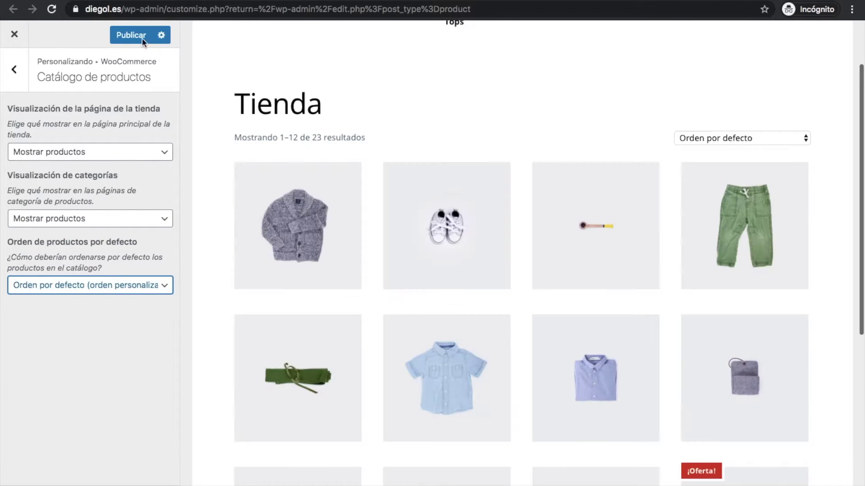
{"action": "left_click", "coordinate": [134, 34]}
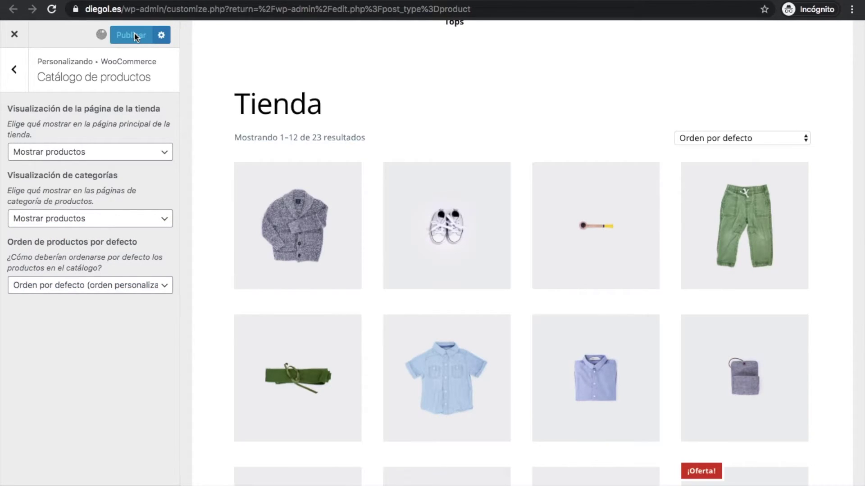
{"action": "left_click", "coordinate": [129, 287]}
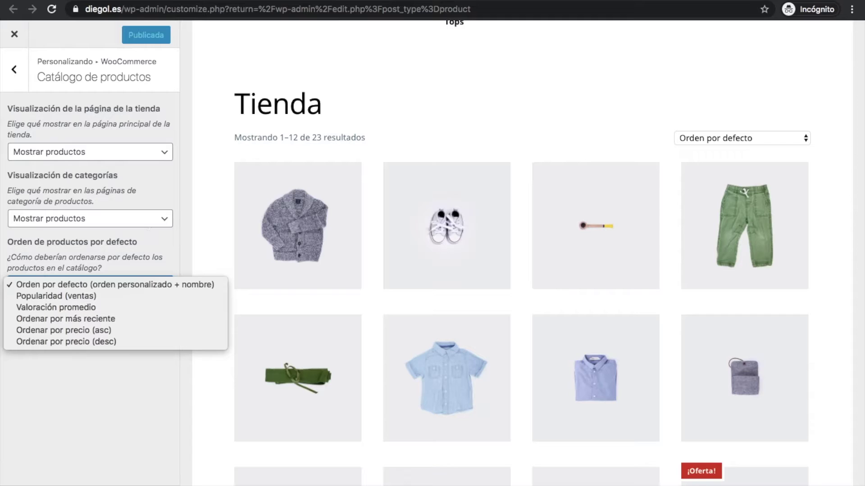
{"action": "key", "text": "Escape"}
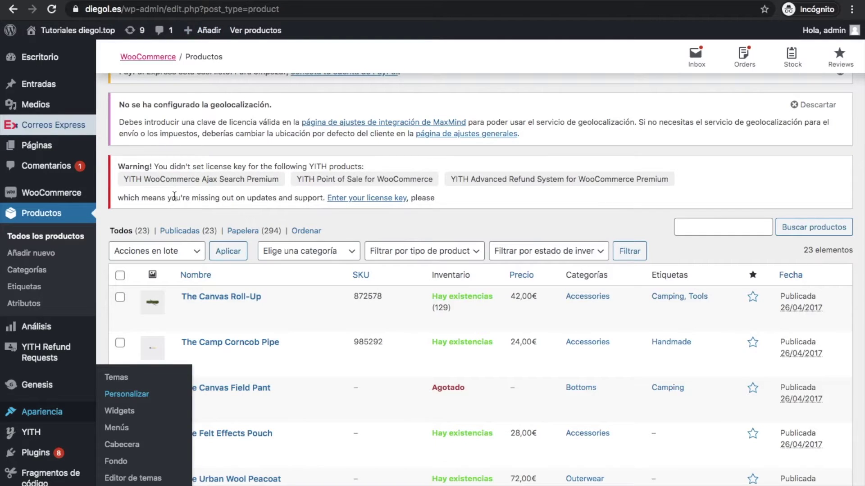
Show the products in the Ordenar view and move The Trail Puffy Vest to the first place in the list.
{"action": "left_click", "coordinate": [140, 221]}
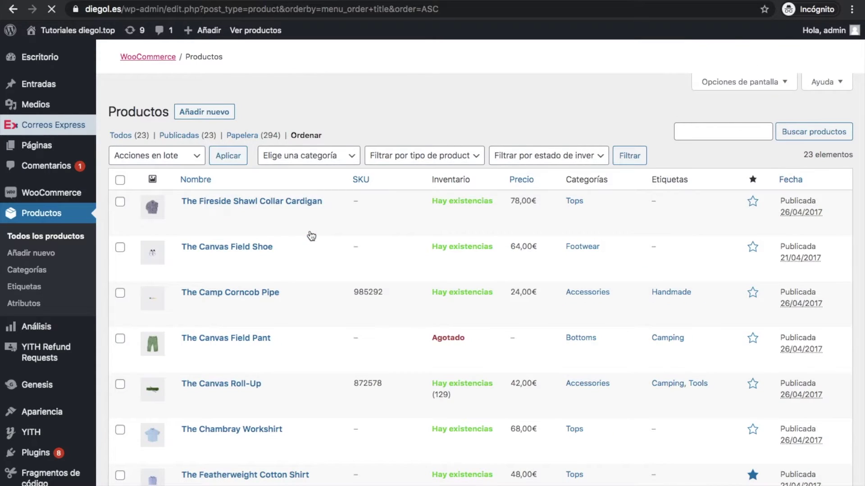
{"action": "scroll", "coordinate": [186, 315], "scroll_direction": "down", "scroll_amount": 3}
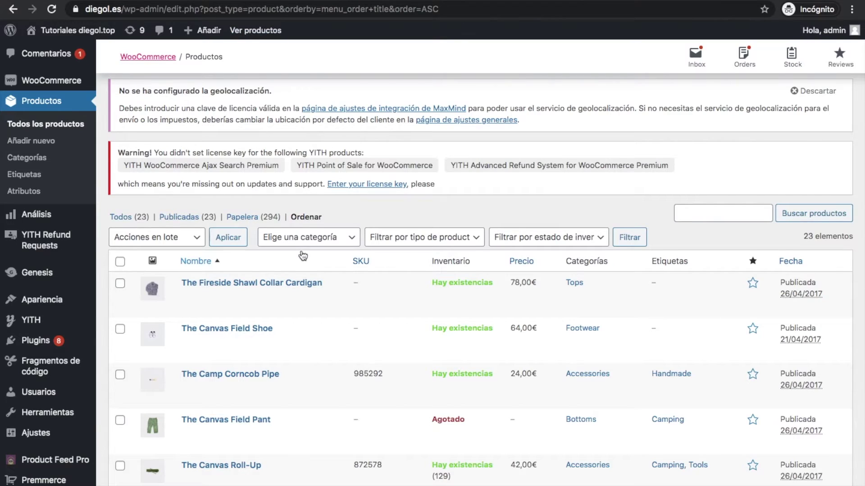
{"action": "scroll", "coordinate": [303, 256], "scroll_direction": "down", "scroll_amount": 5}
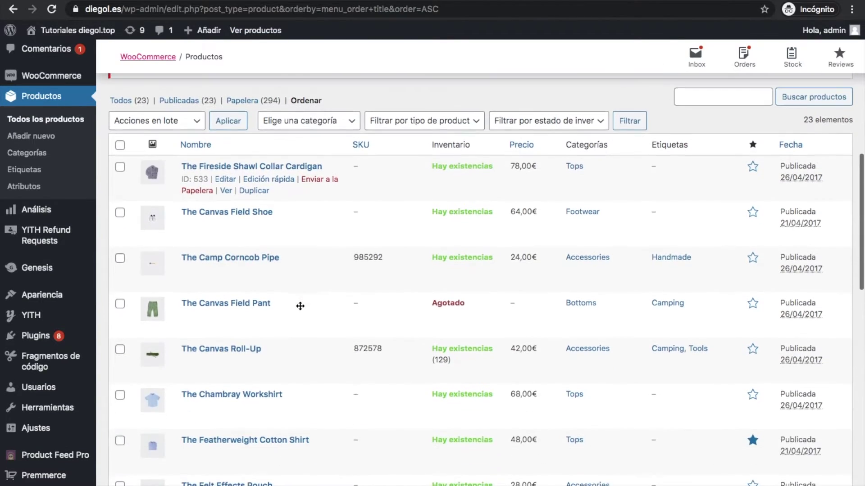
{"action": "scroll", "coordinate": [269, 321], "scroll_direction": "down", "scroll_amount": 8}
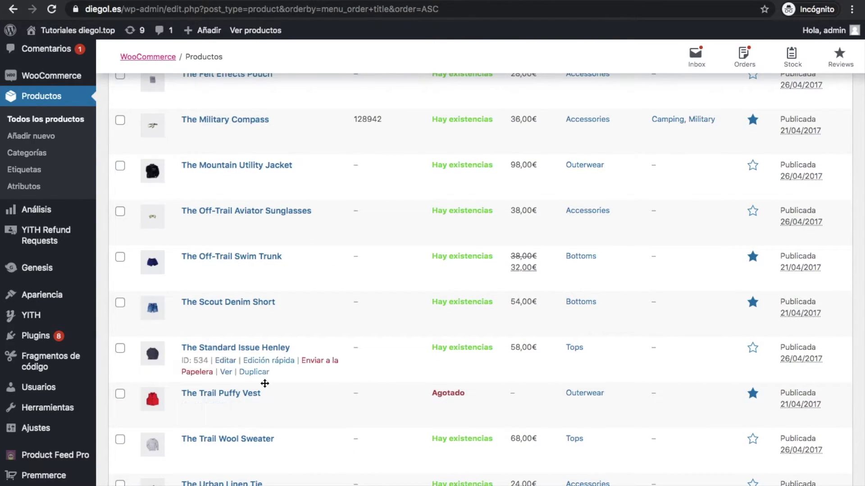
{"action": "left_click_drag", "start_coordinate": [269, 393], "coordinate": [281, 96]}
{"action": "scroll", "coordinate": [281, 95], "scroll_direction": "up", "scroll_amount": 8}
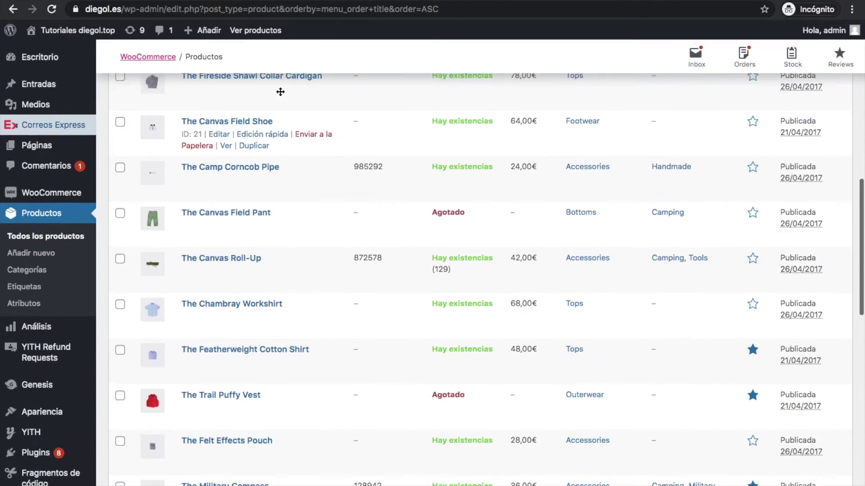
{"action": "left_click_drag", "start_coordinate": [289, 411], "coordinate": [318, 81]}
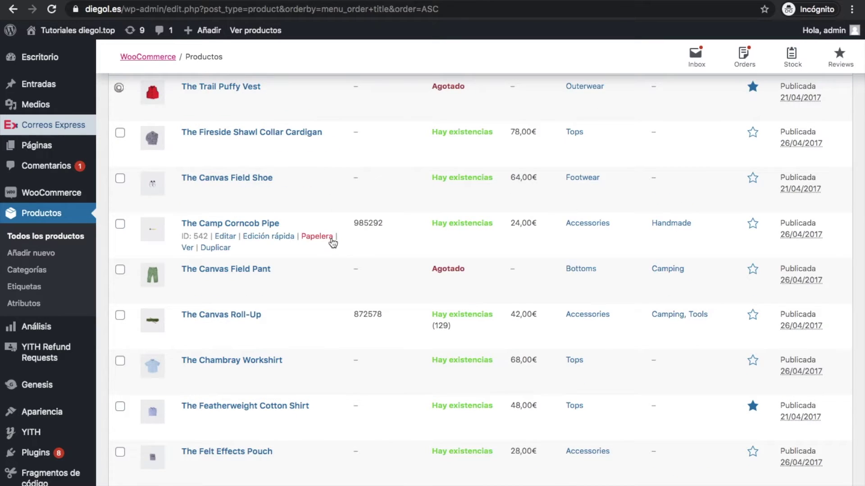
{"action": "scroll", "coordinate": [332, 238], "scroll_direction": "up", "scroll_amount": 3}
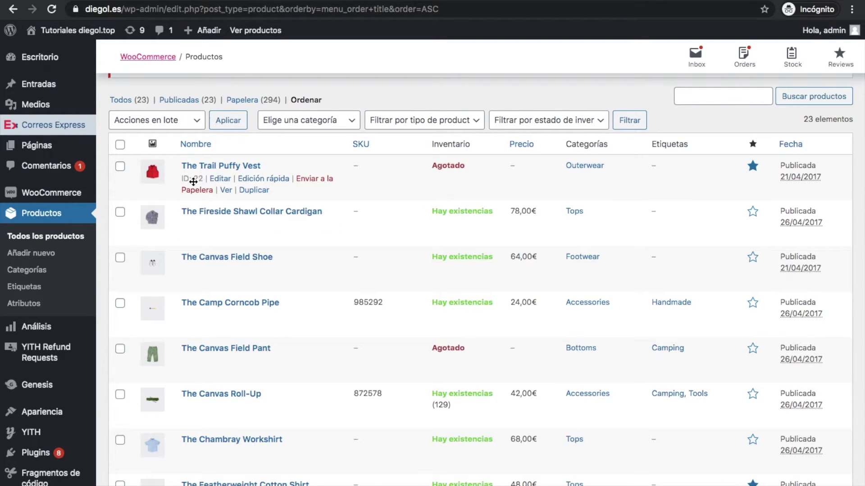
Move The Scout Denim Short to second place, directly below The Trail Puffy Vest.
{"action": "scroll", "coordinate": [215, 466], "scroll_direction": "down", "scroll_amount": 5}
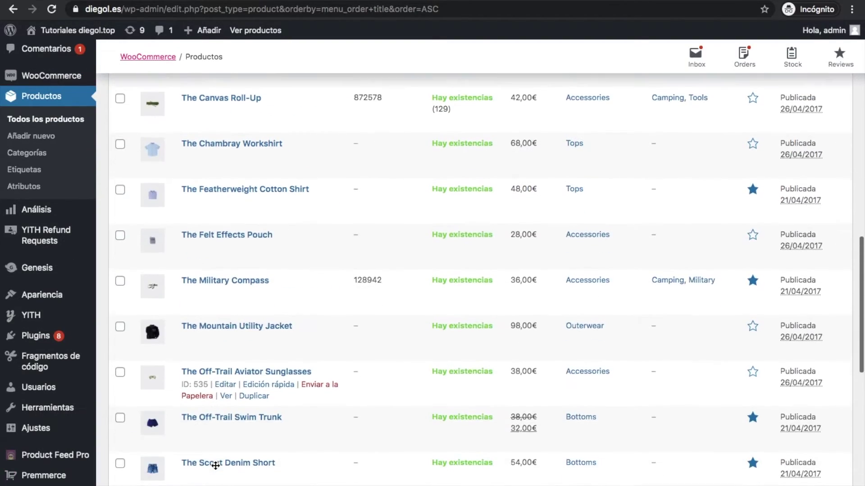
{"action": "left_click", "coordinate": [262, 450]}
{"action": "left_click_drag", "start_coordinate": [262, 452], "coordinate": [316, 135]}
{"action": "scroll", "coordinate": [324, 135], "scroll_direction": "up", "scroll_amount": 5}
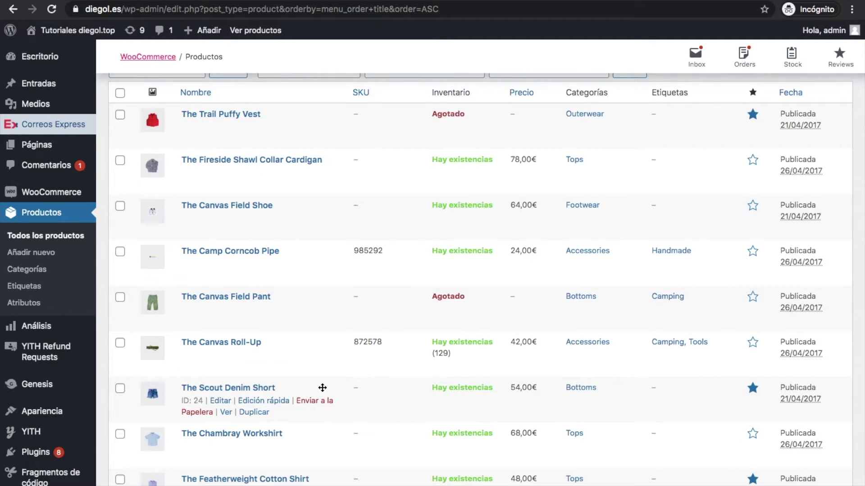
{"action": "left_click_drag", "start_coordinate": [322, 388], "coordinate": [333, 152]}
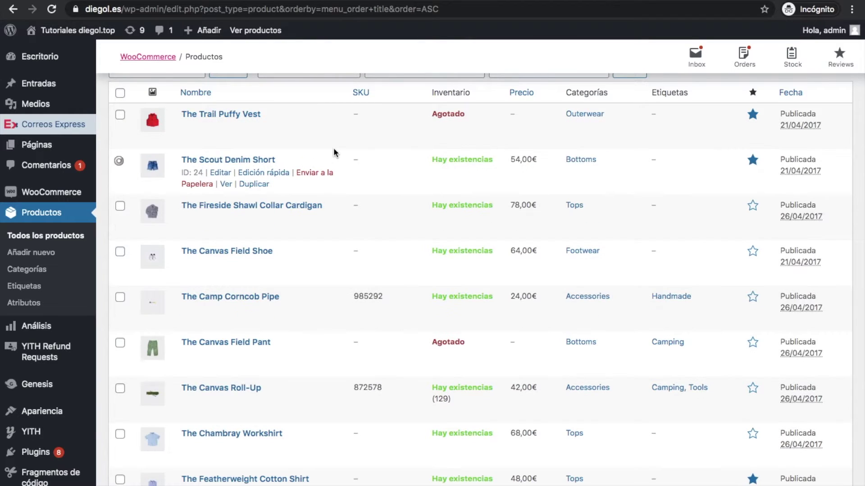
{"action": "scroll", "coordinate": [257, 155], "scroll_direction": "up", "scroll_amount": 3}
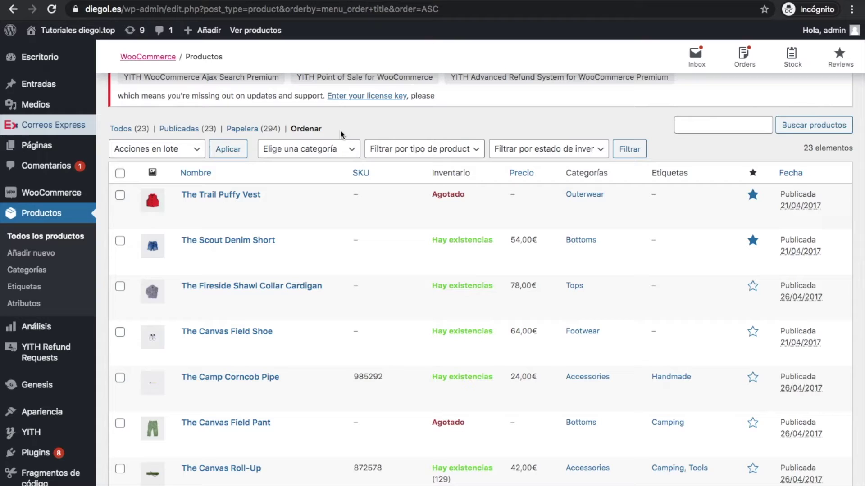
Review the Todos product list and switch to the published products in the Ordenar view.
{"action": "left_click", "coordinate": [136, 131]}
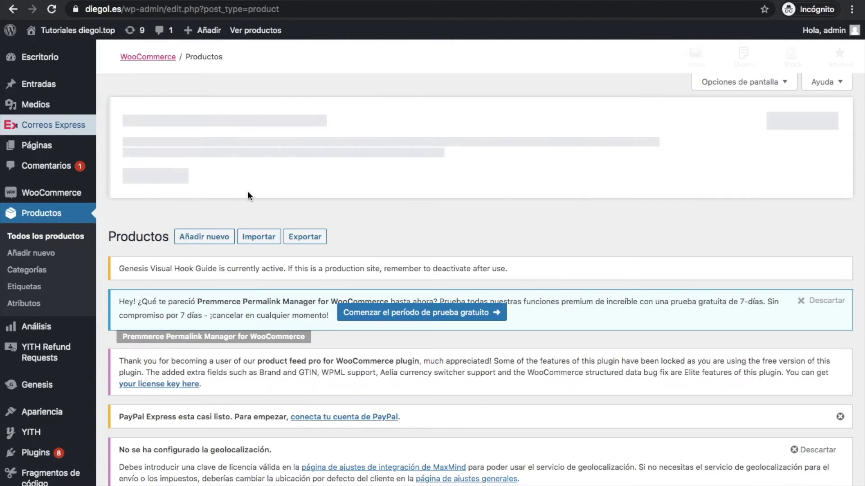
{"action": "scroll", "coordinate": [235, 311], "scroll_direction": "down", "scroll_amount": 8}
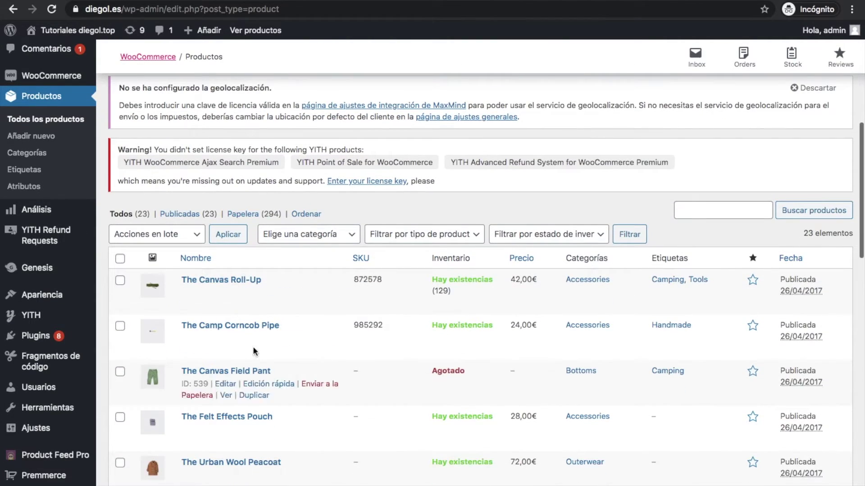
{"action": "scroll", "coordinate": [244, 351], "scroll_direction": "down", "scroll_amount": 2}
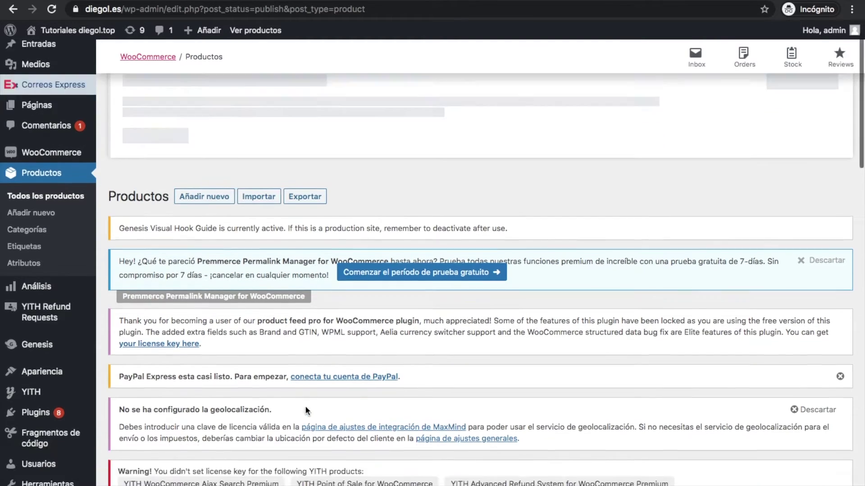
{"action": "scroll", "coordinate": [304, 406], "scroll_direction": "down", "scroll_amount": 4}
{"action": "left_click", "coordinate": [307, 306]}
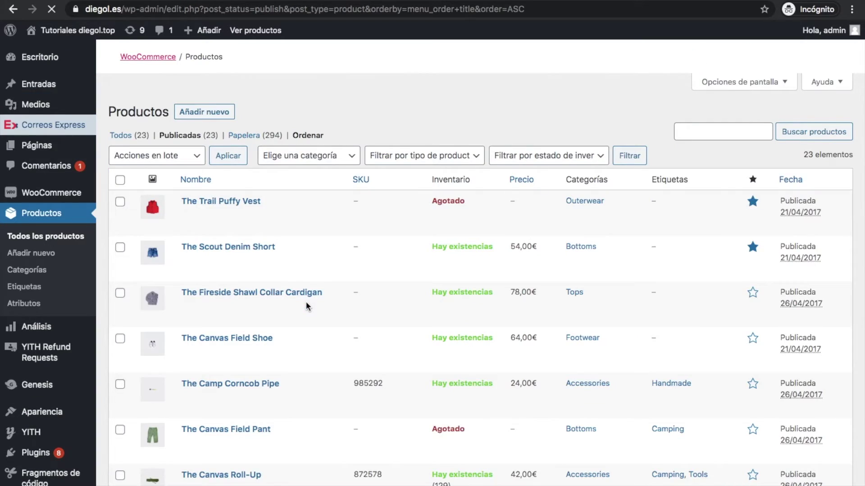
Filter the manually ordered published products by the Accessories category.
{"action": "scroll", "coordinate": [211, 353], "scroll_direction": "down", "scroll_amount": 5}
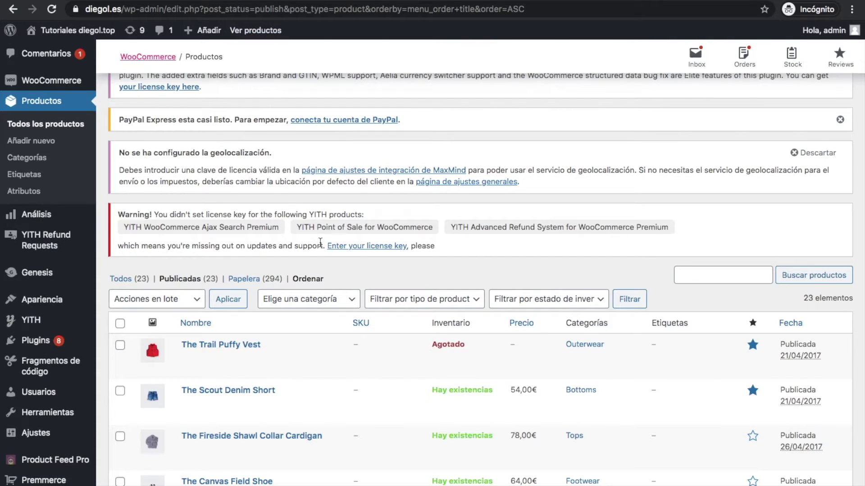
{"action": "scroll", "coordinate": [321, 243], "scroll_direction": "down", "scroll_amount": 3}
{"action": "left_click", "coordinate": [326, 233]}
{"action": "left_click", "coordinate": [326, 244]}
{"action": "left_click", "coordinate": [618, 234]}
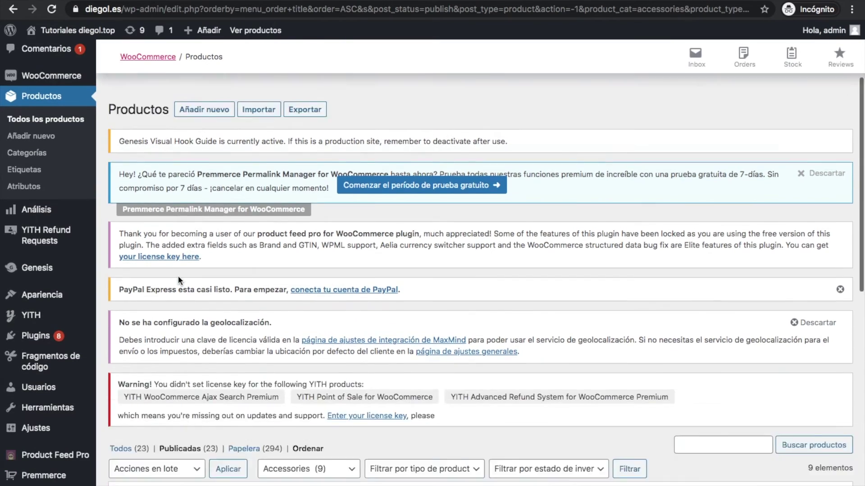
Move The Urban Sombrero to the start of the Accessories list and The Camp Corncob Pipe to its end.
{"action": "scroll", "coordinate": [177, 276], "scroll_direction": "down", "scroll_amount": 5}
{"action": "scroll", "coordinate": [175, 245], "scroll_direction": "up", "scroll_amount": 2}
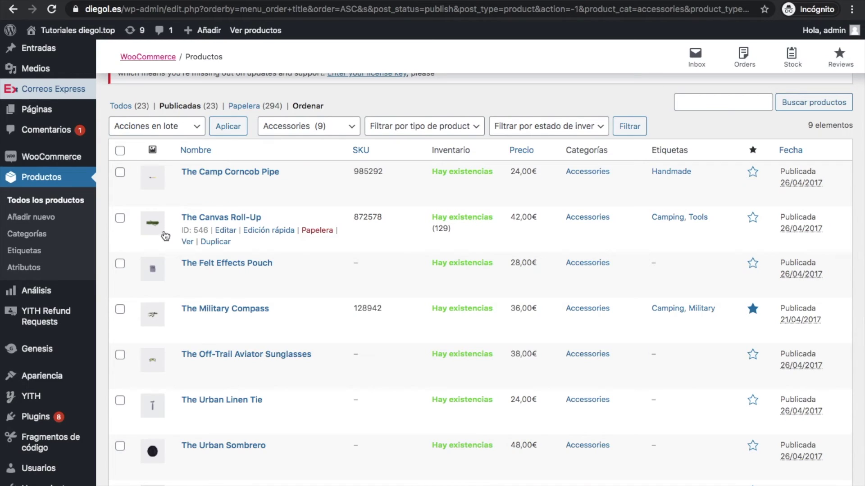
{"action": "scroll", "coordinate": [170, 221], "scroll_direction": "up", "scroll_amount": 5}
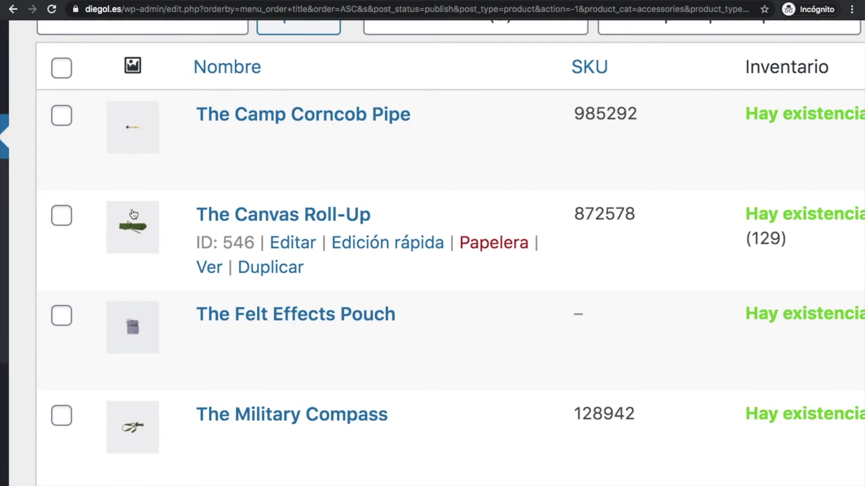
{"action": "scroll", "coordinate": [144, 322], "scroll_direction": "down", "scroll_amount": 5}
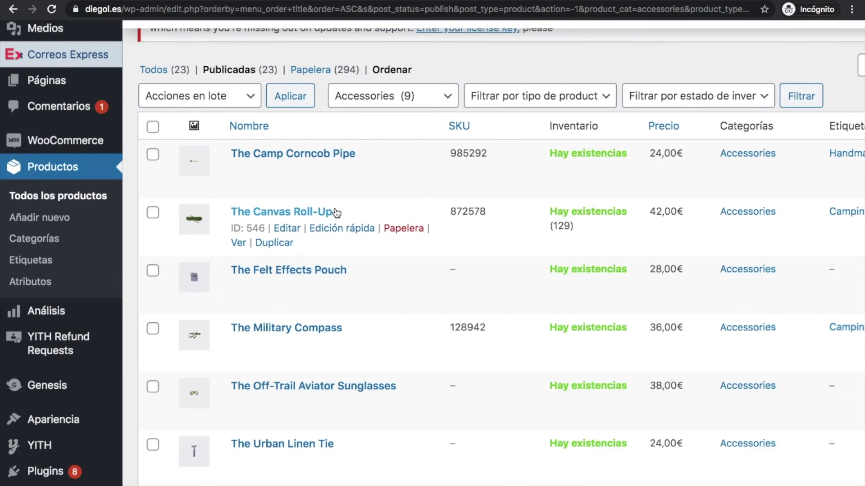
{"action": "scroll", "coordinate": [336, 212], "scroll_direction": "down", "scroll_amount": 5}
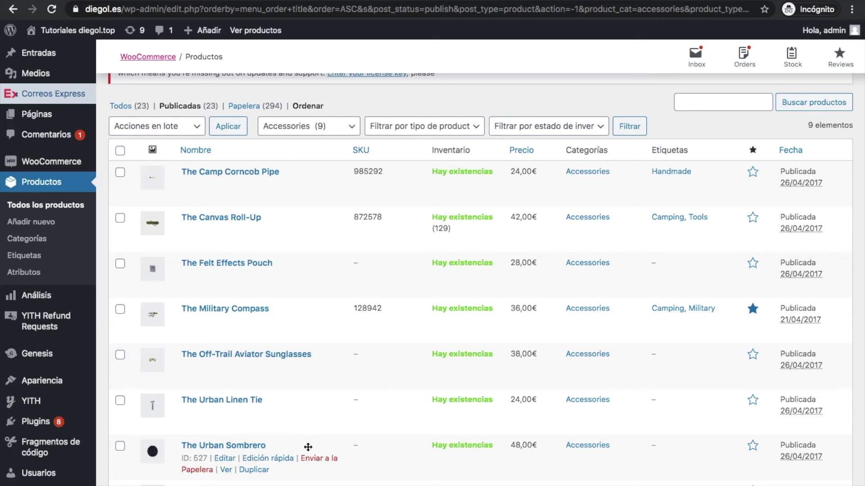
{"action": "left_click_drag", "start_coordinate": [307, 448], "coordinate": [341, 161]}
{"action": "left_click_drag", "start_coordinate": [308, 217], "coordinate": [301, 390]}
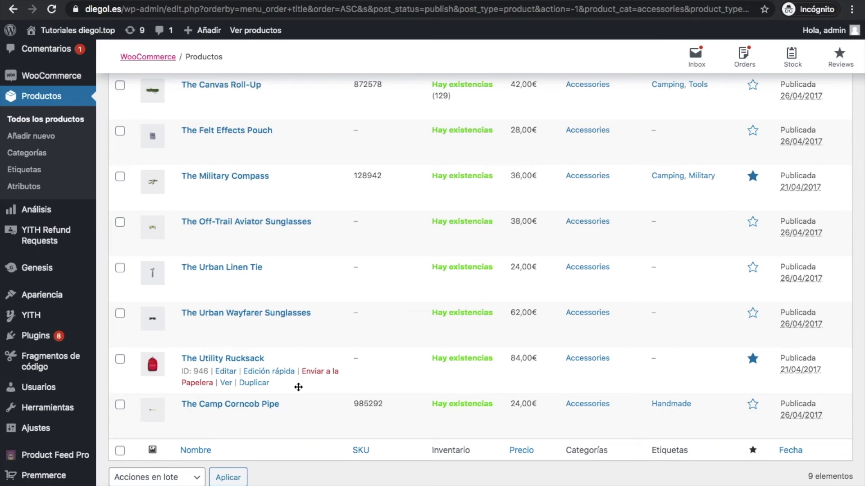
{"action": "scroll", "coordinate": [299, 388], "scroll_direction": "up", "scroll_amount": 10}
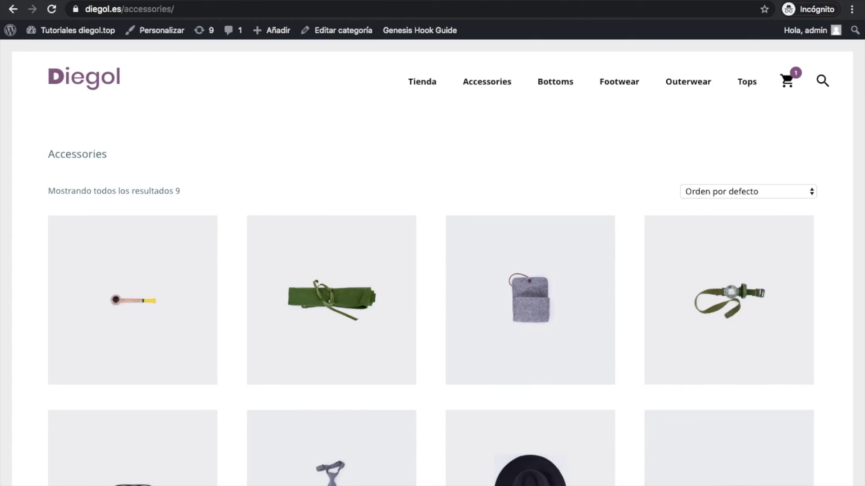
Reload the shop's Accessories category page and compare its product order with the admin product list.
{"action": "left_click", "coordinate": [323, 9]}
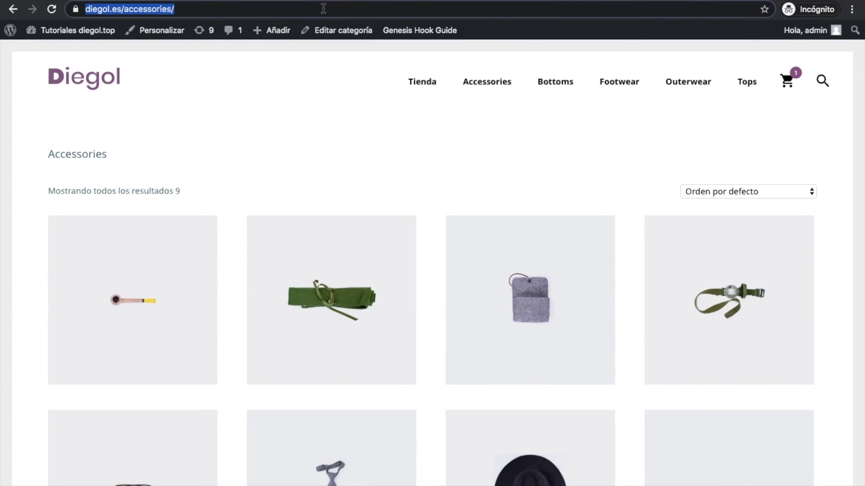
{"action": "key", "text": "Return"}
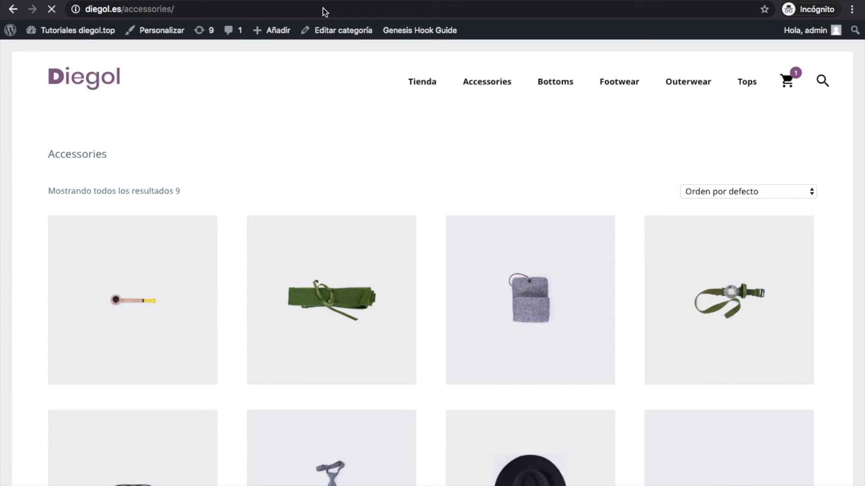
{"action": "mouse_move", "coordinate": [135, 300]}
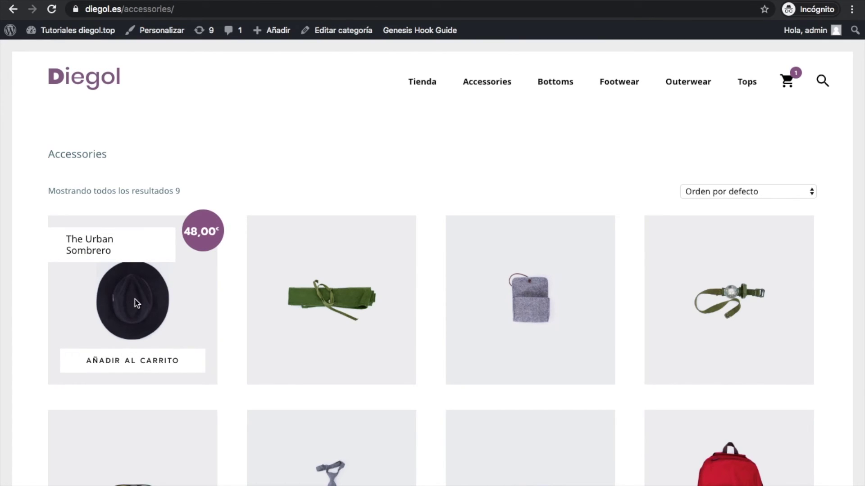
{"action": "scroll", "coordinate": [379, 345], "scroll_direction": "down", "scroll_amount": 7}
{"action": "mouse_move", "coordinate": [152, 378]}
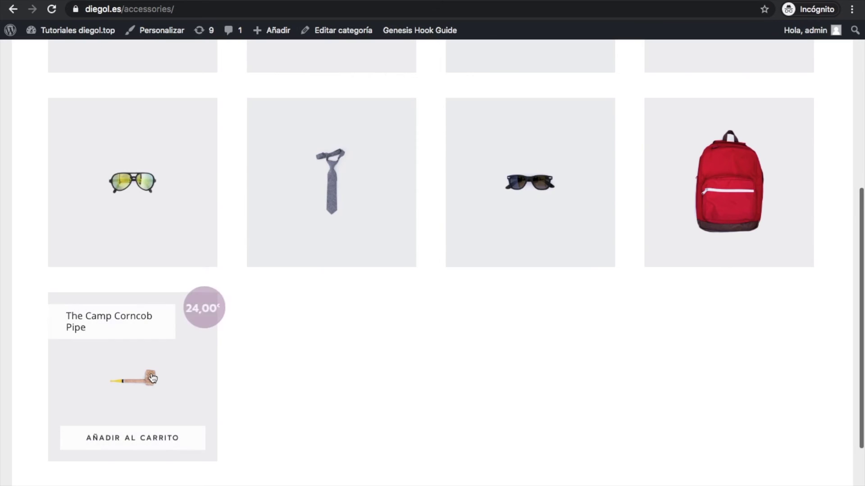
{"action": "scroll", "coordinate": [398, 417], "scroll_direction": "up", "scroll_amount": 3}
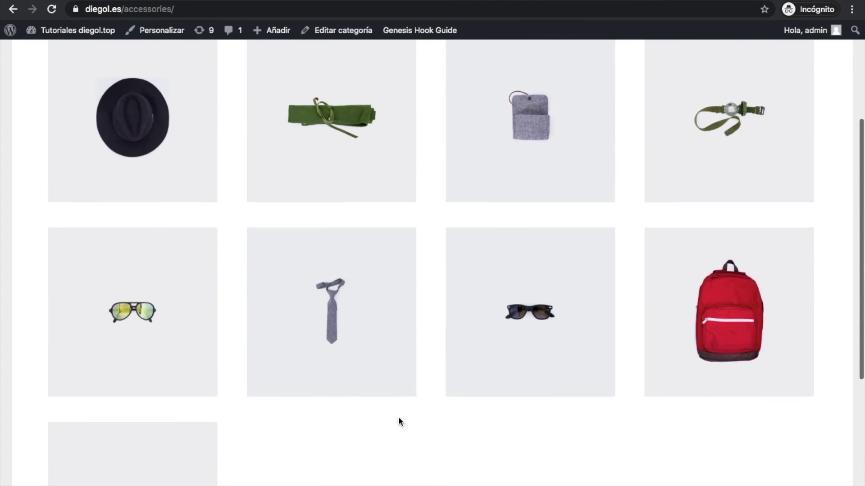
{"action": "scroll", "coordinate": [399, 423], "scroll_direction": "up", "scroll_amount": 4}
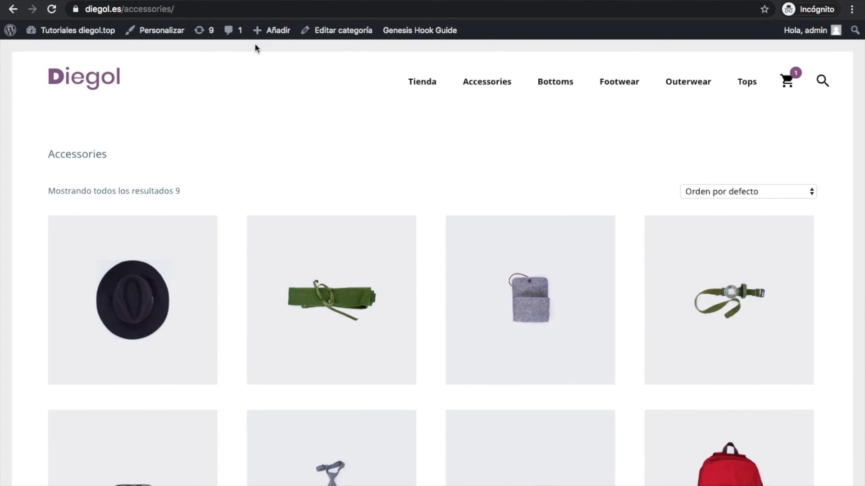
{"action": "key", "text": "ctrl+Tab"}
{"action": "scroll", "coordinate": [276, 259], "scroll_direction": "down", "scroll_amount": 4}
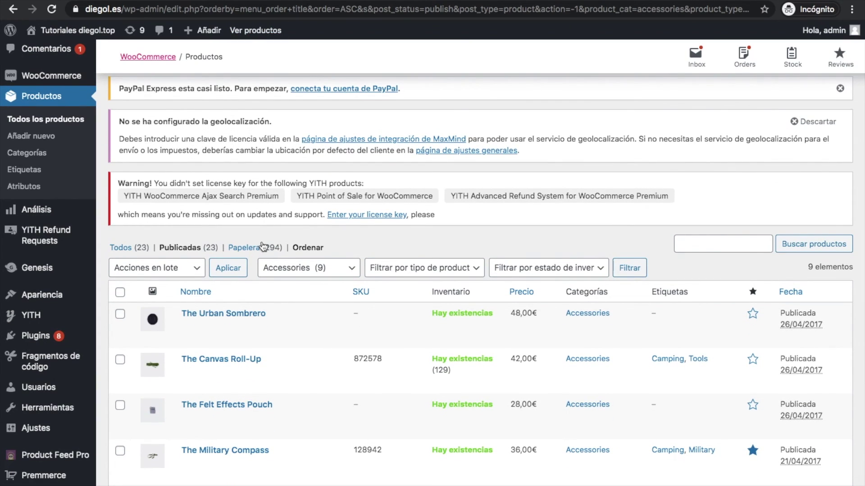
Look through the diegol.top article Ordenar manualmente productos en Woocommerce and open the site's contact page.
{"action": "left_click", "coordinate": [112, 2]}
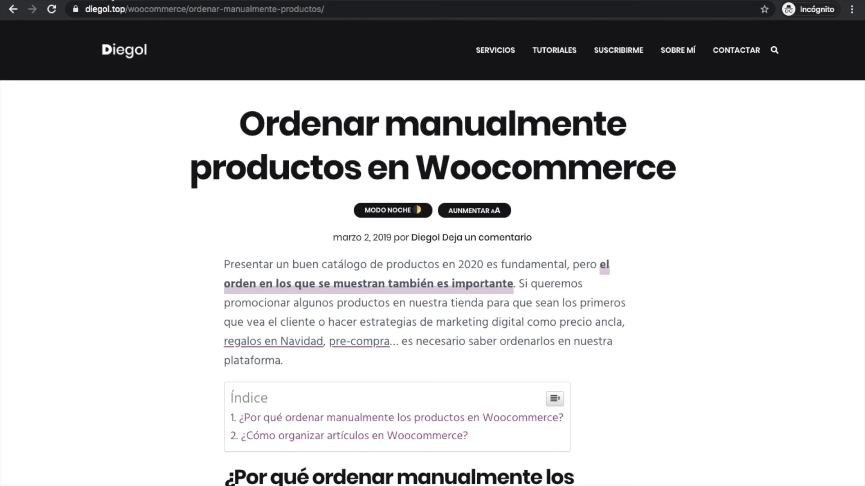
{"action": "left_click_drag", "start_coordinate": [238, 119], "coordinate": [700, 198]}
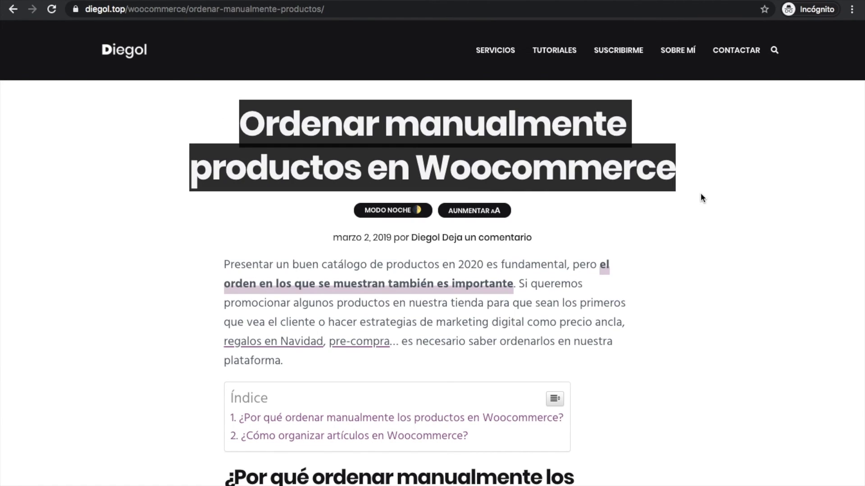
{"action": "scroll", "coordinate": [600, 323], "scroll_direction": "down", "scroll_amount": 20}
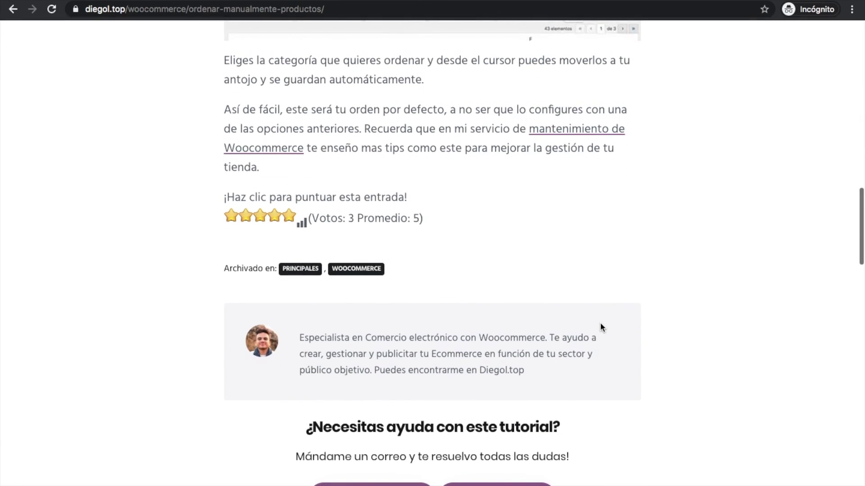
{"action": "scroll", "coordinate": [601, 324], "scroll_direction": "up", "scroll_amount": 20}
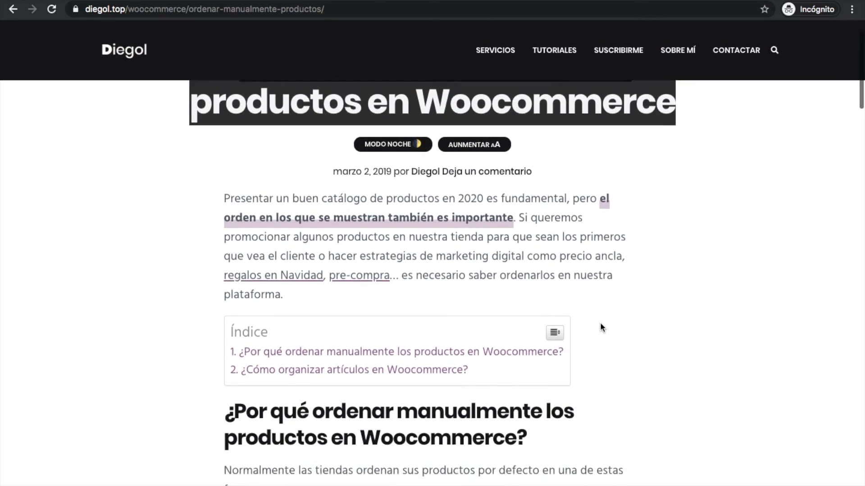
{"action": "left_click", "coordinate": [726, 55]}
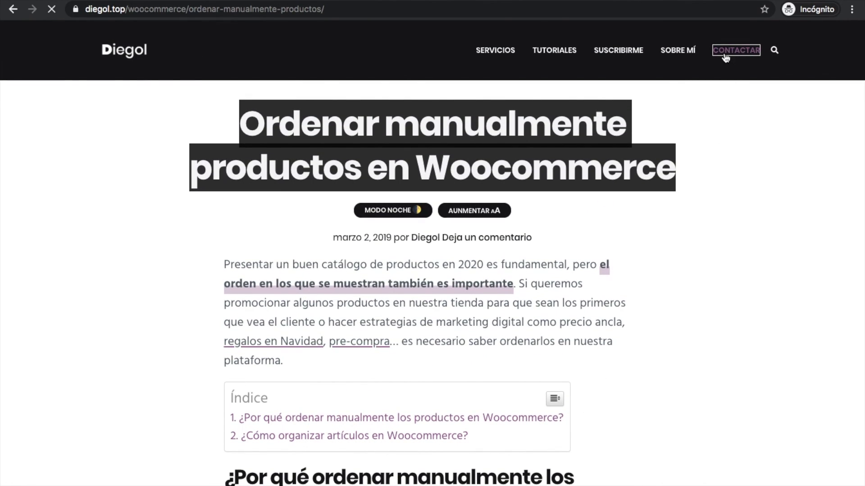